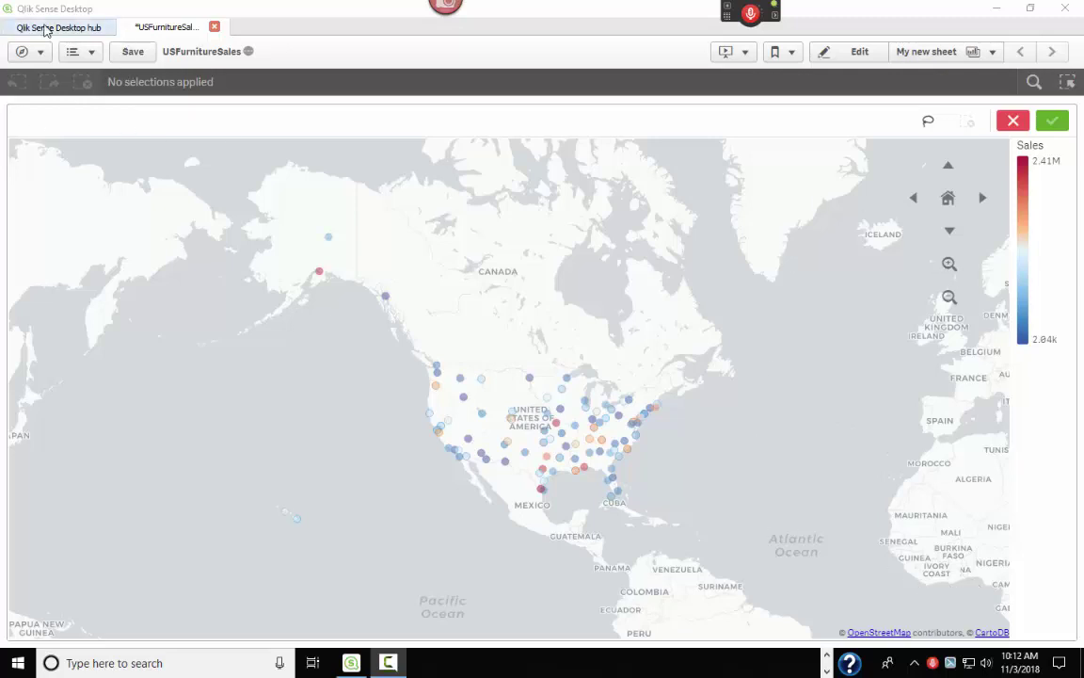
Go to the hub's app grid, briefly view the USFurnitureSales.xlsx workbook, then return to the hub.
left_click(42, 28)
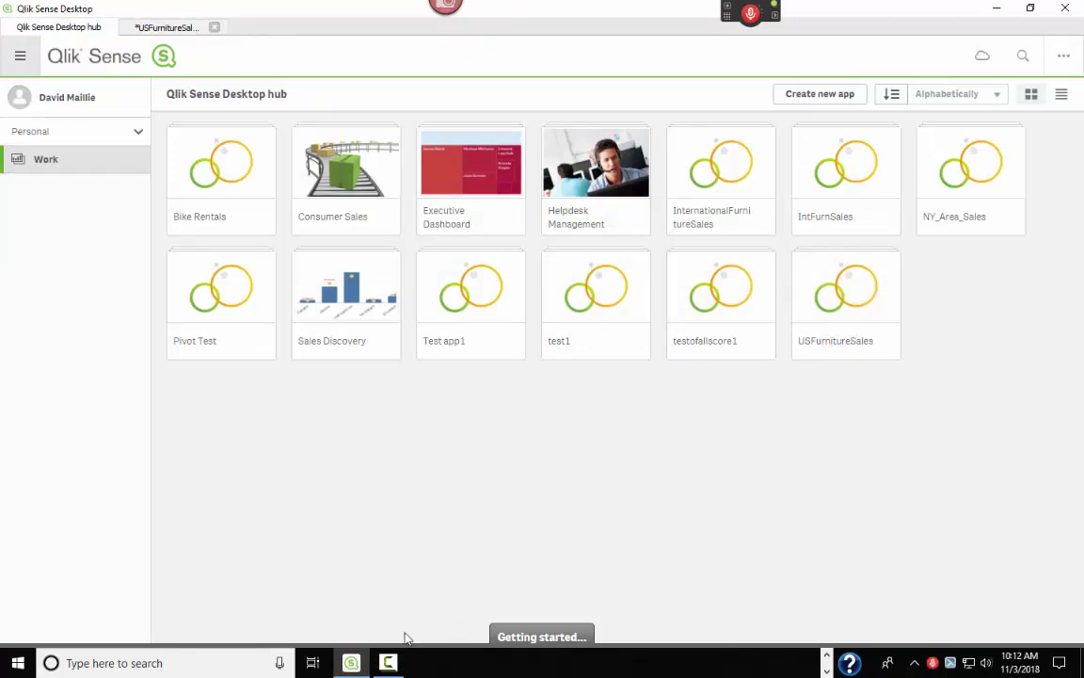
left_click(827, 657)
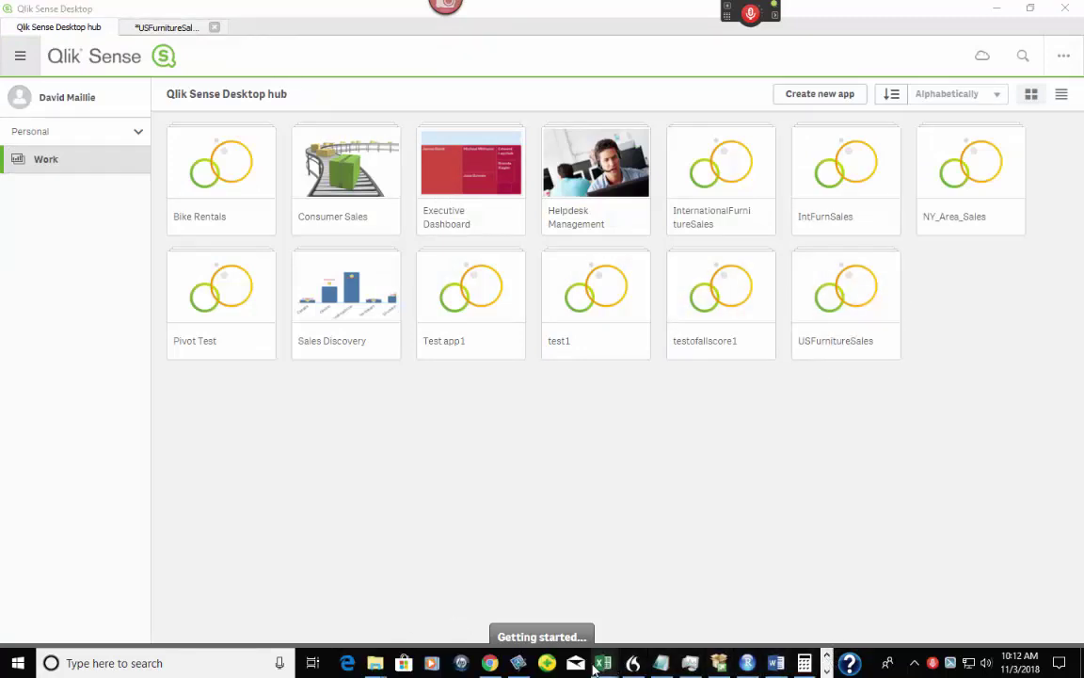
mouse_move(603, 662)
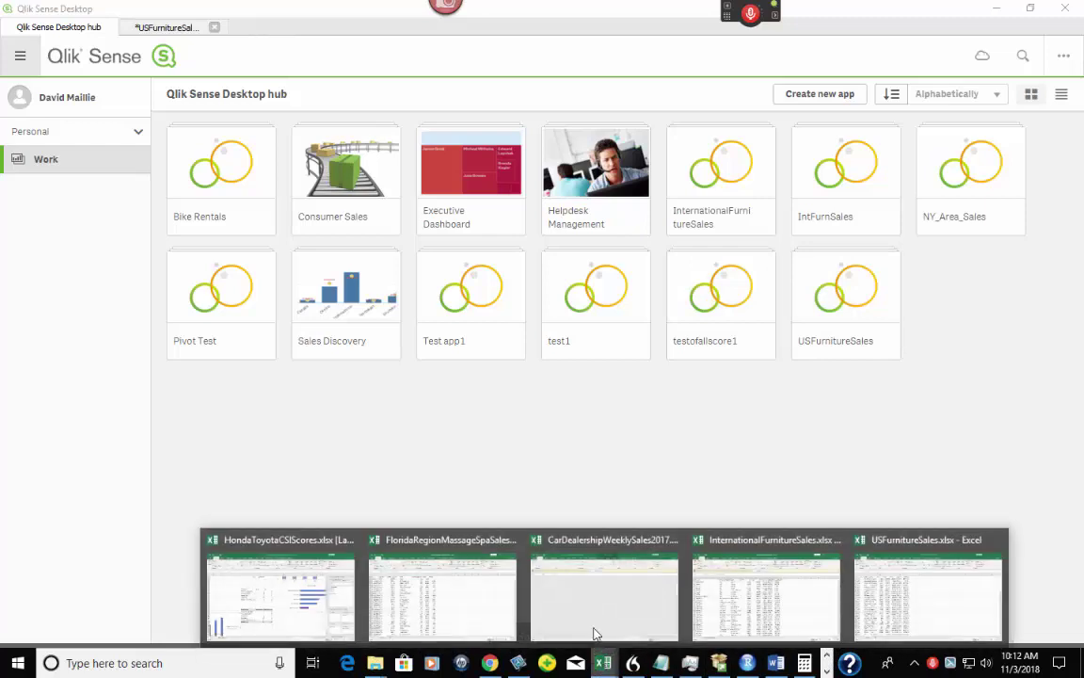
left_click(919, 560)
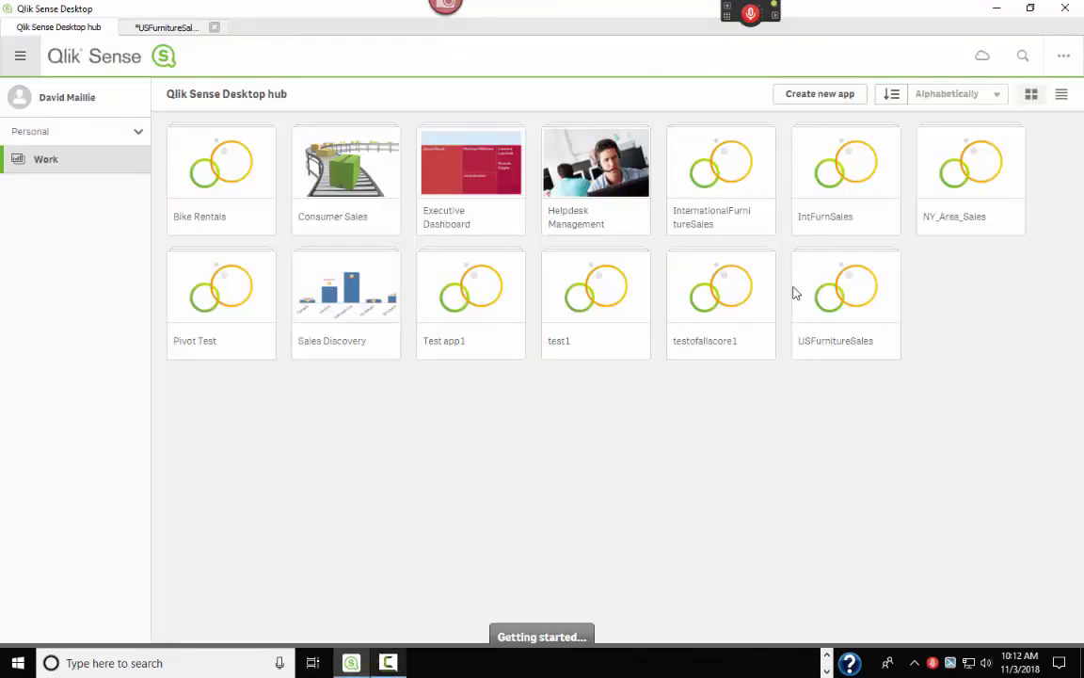
Open the USFurnitureSales map sheet in edit mode.
left_click(148, 35)
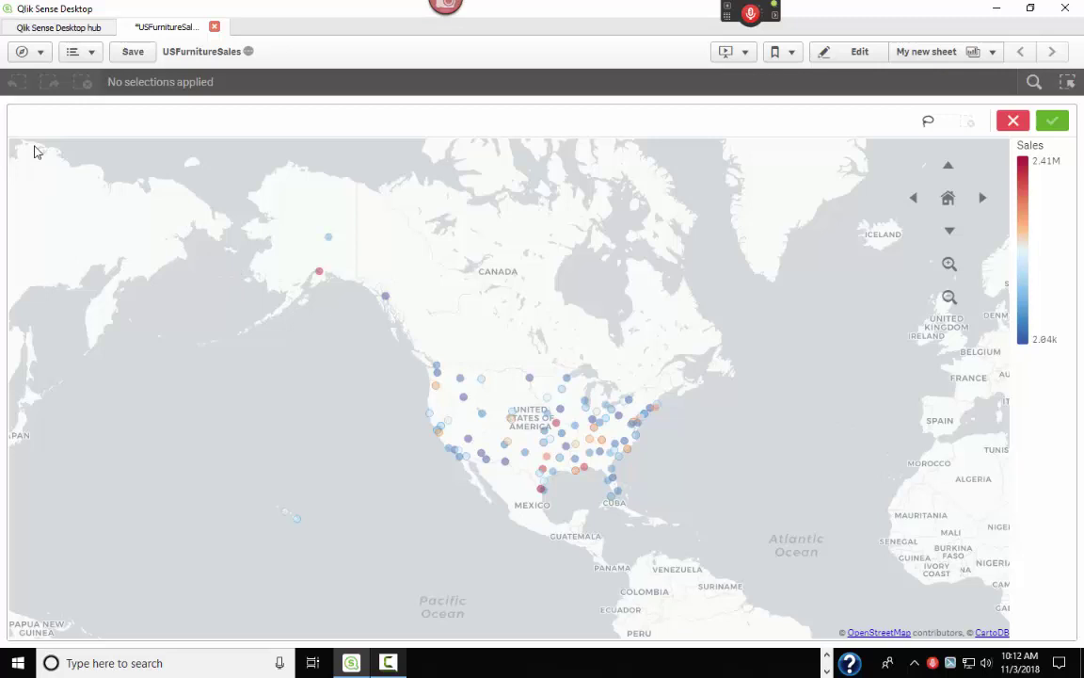
left_click(849, 53)
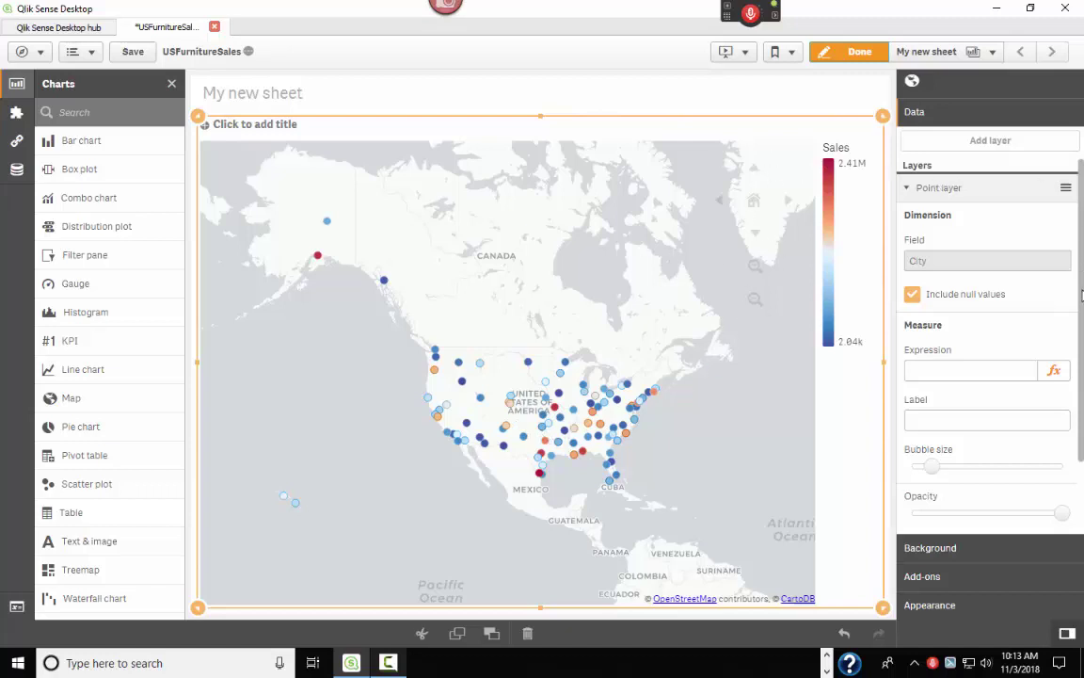
scroll(1036, 296, "down", 1)
scroll(1035, 296, "up", 1)
Try larger bubble sizes, then set the point layer's bubble size to the minimum.
mouse_move(937, 468)
left_mouse_down()
mouse_move(947, 469)
mouse_move(923, 469)
left_mouse_up()
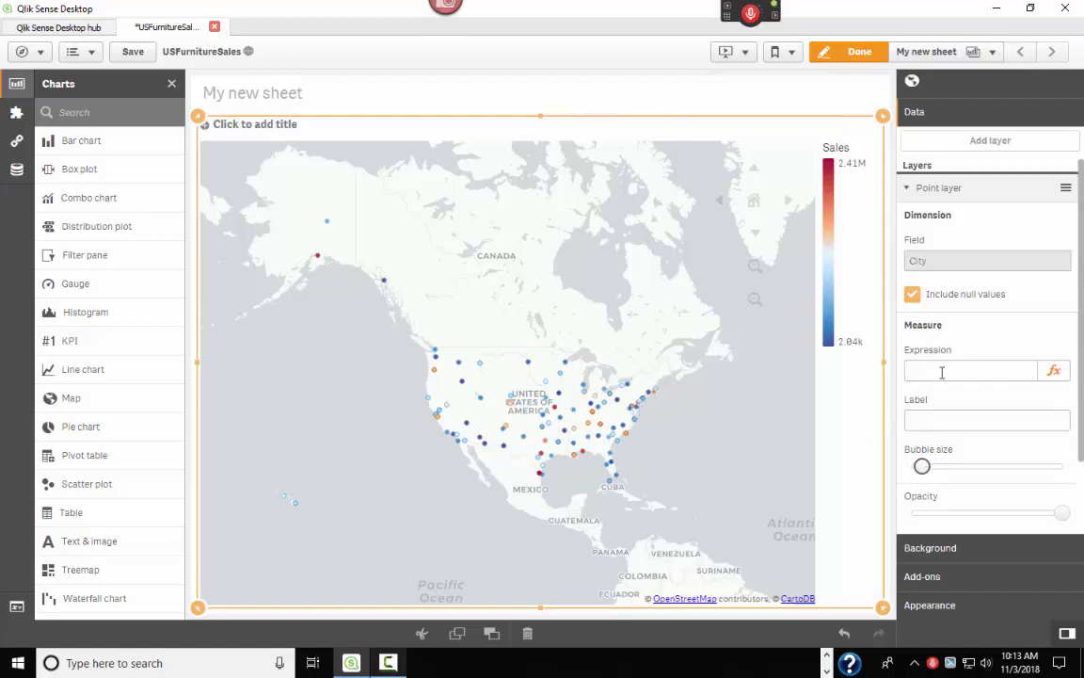
left_click_drag(921, 466, 950, 465)
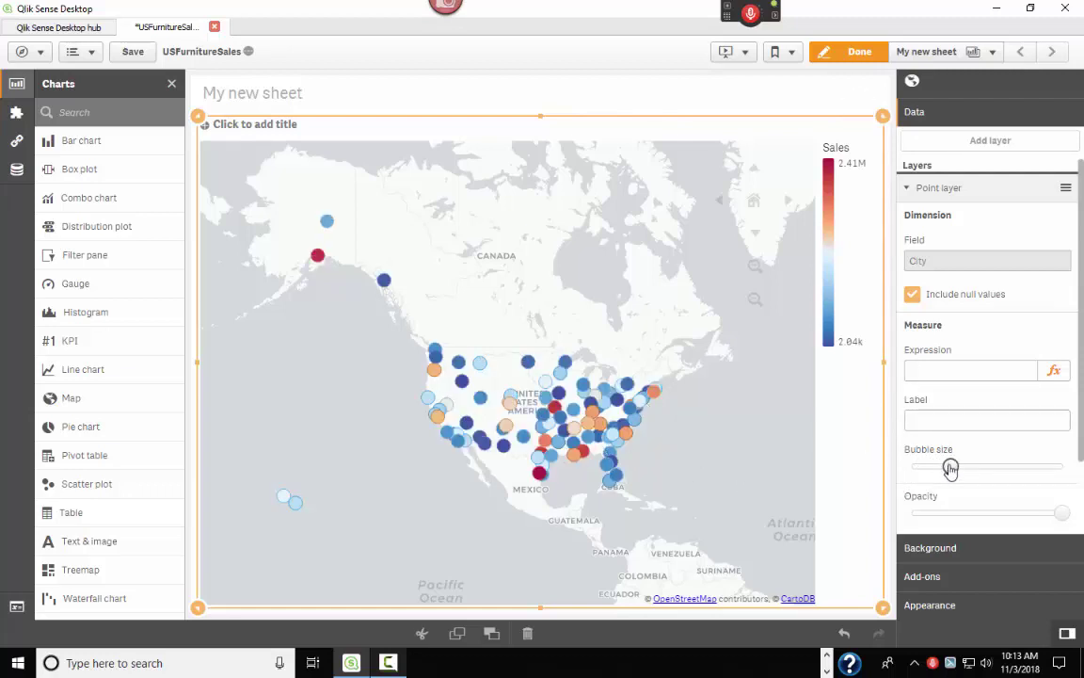
left_click_drag(949, 467, 921, 467)
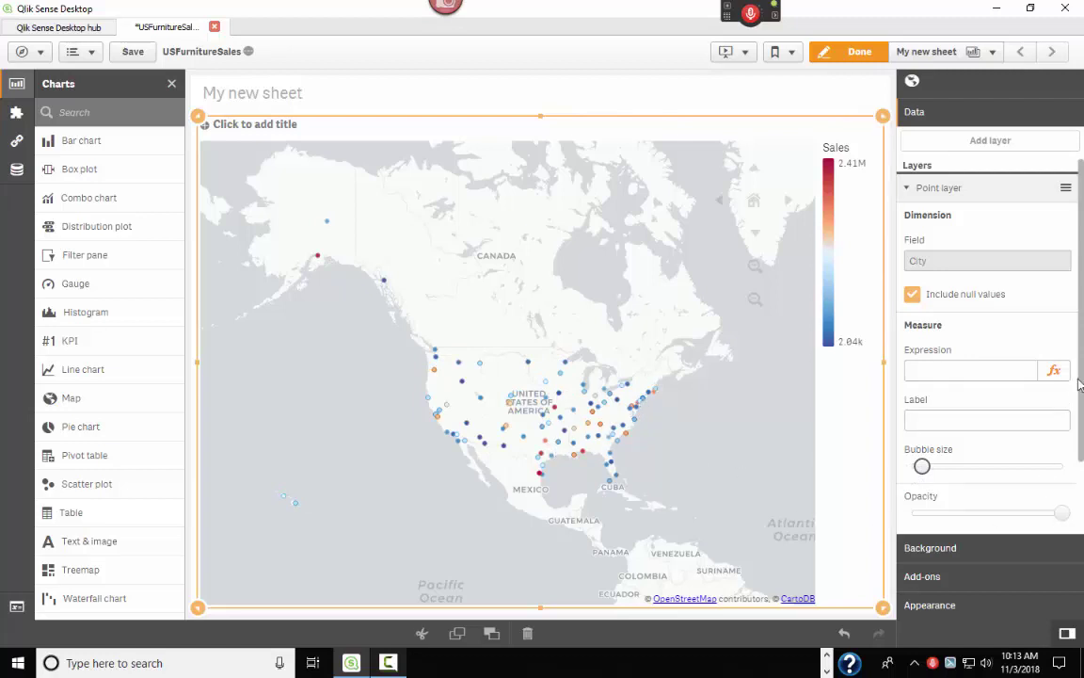
scroll(988, 423, "down", 2)
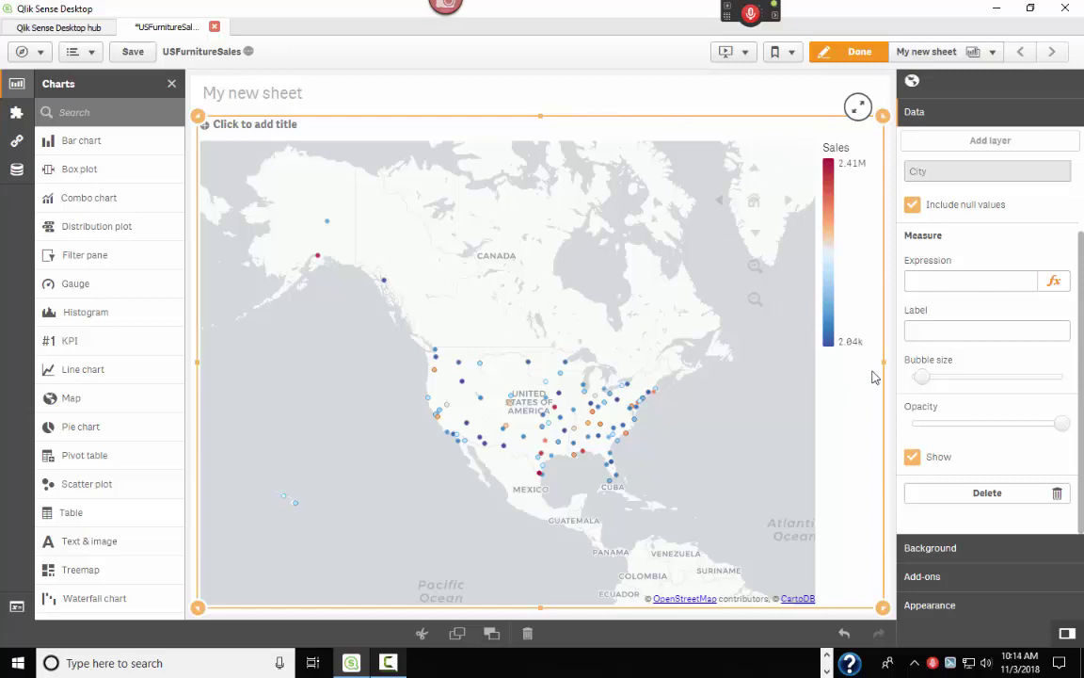
Show the Appearance colour settings: custom colours by Sum(Sales) on a diverging gradient.
left_click(937, 605)
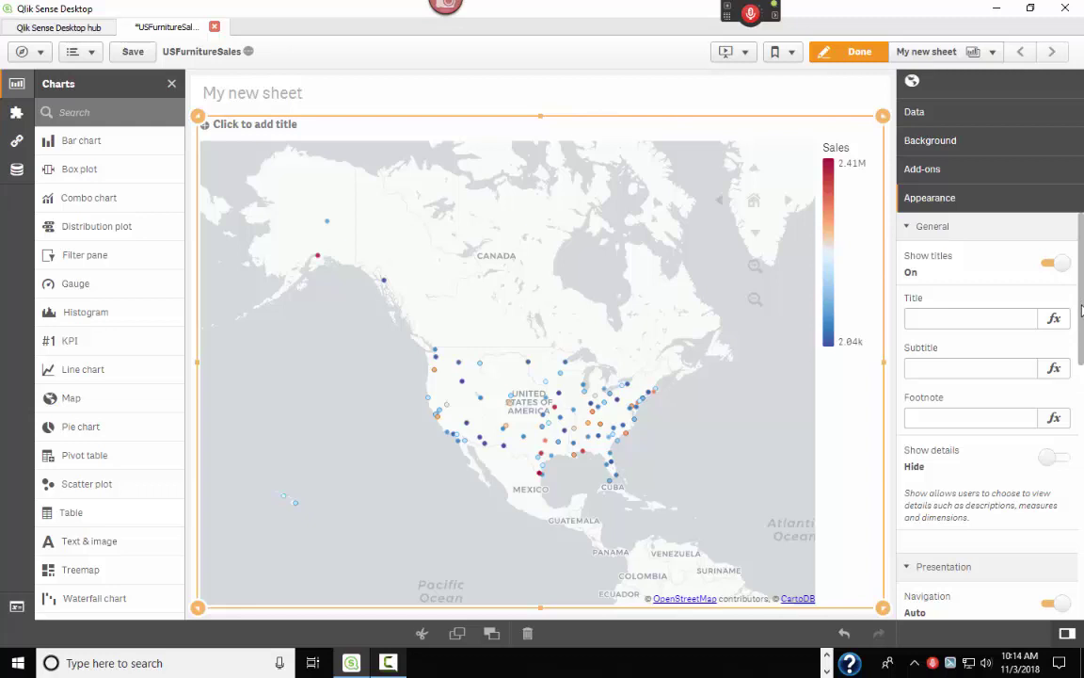
scroll(1081, 310, "down", 5)
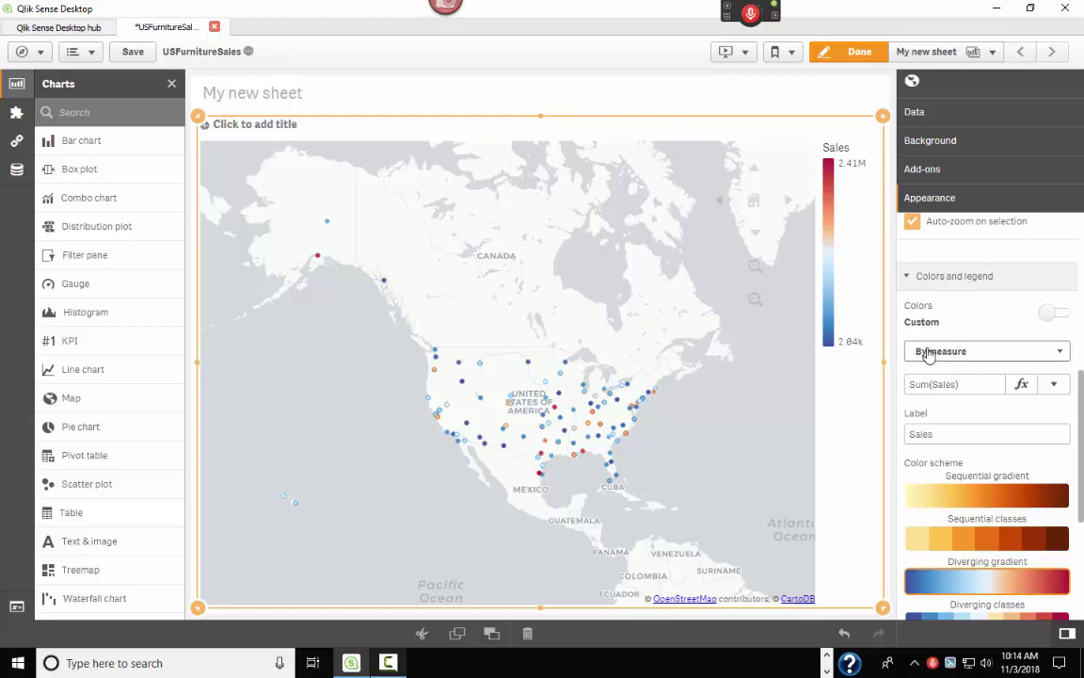
left_click(1062, 316)
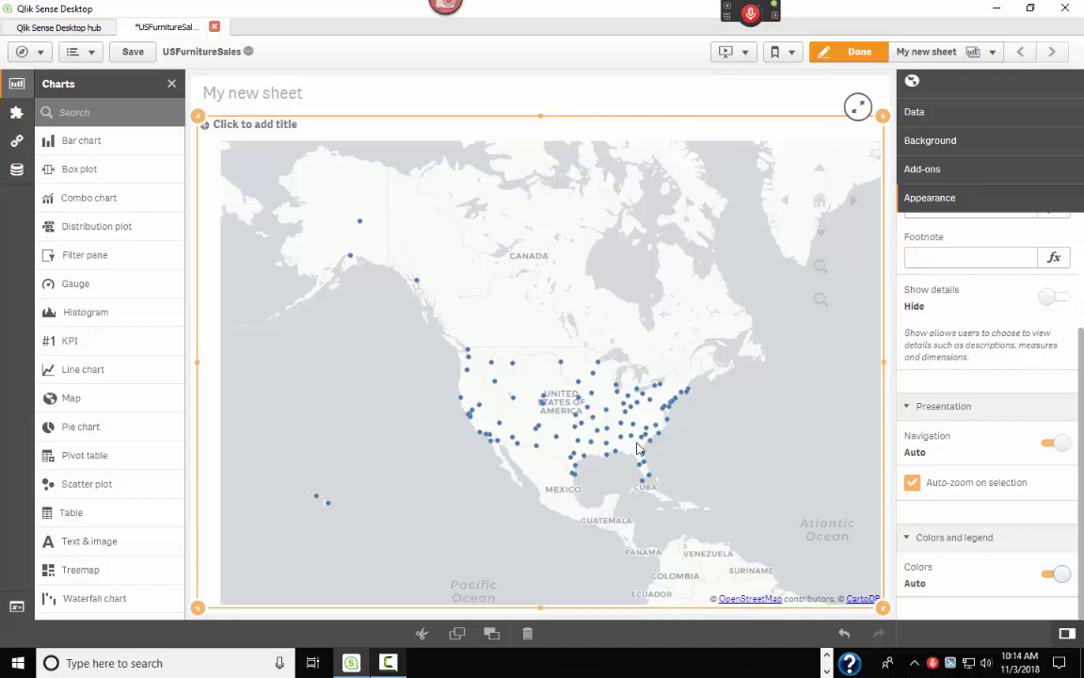
left_click(1053, 577)
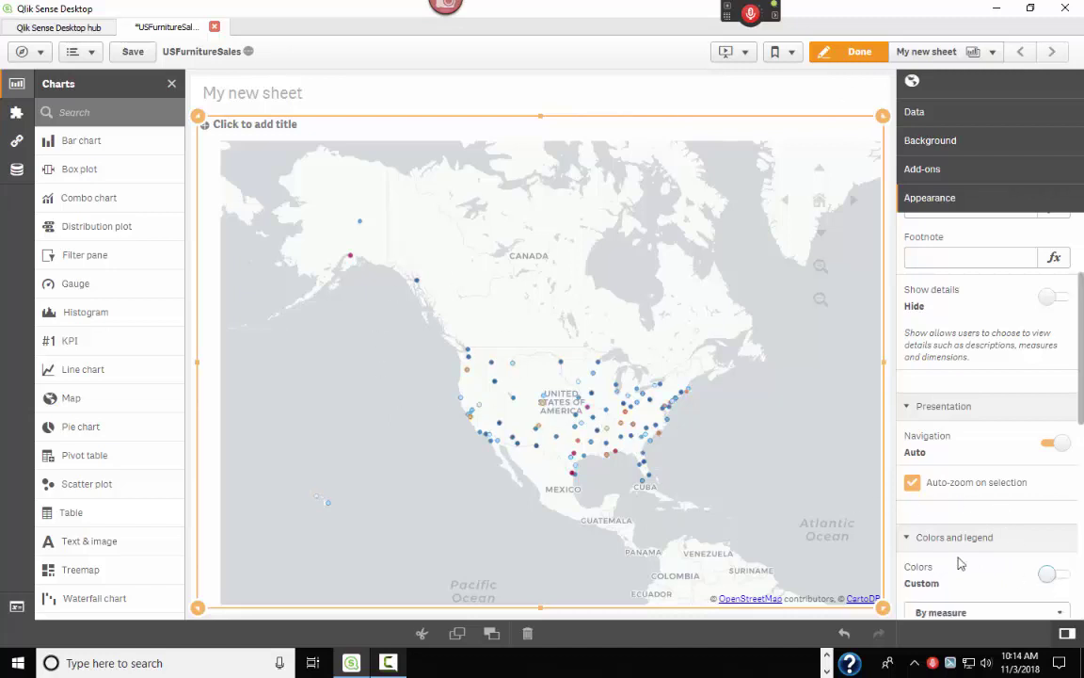
scroll(981, 426, "down", 5)
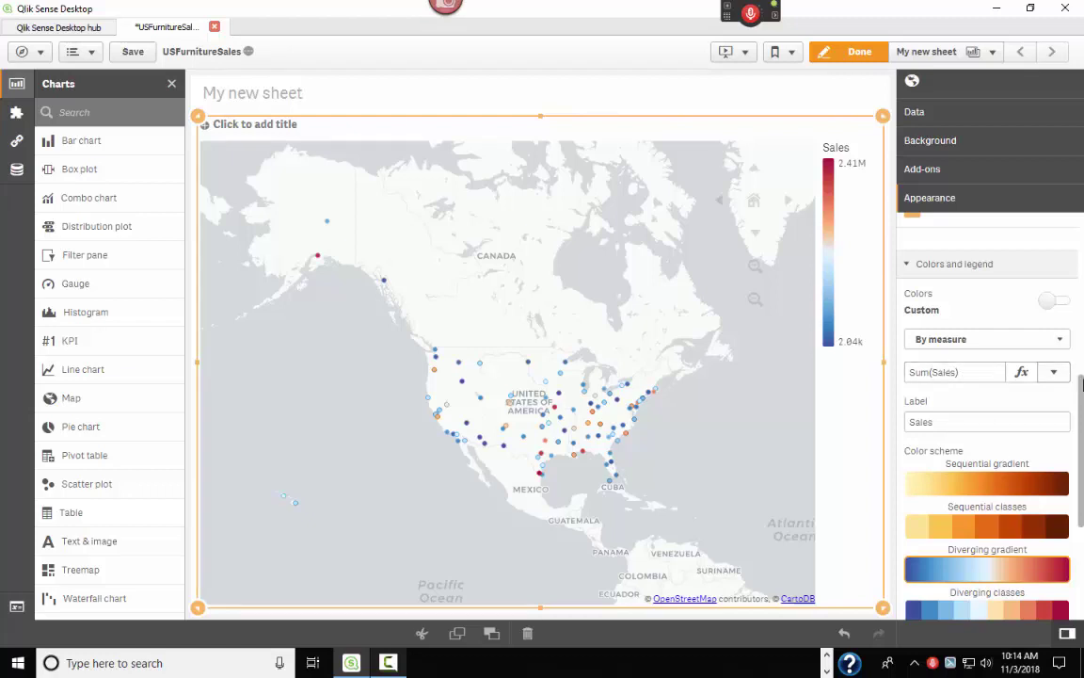
left_click(979, 424)
scroll(1082, 414, "down", 1)
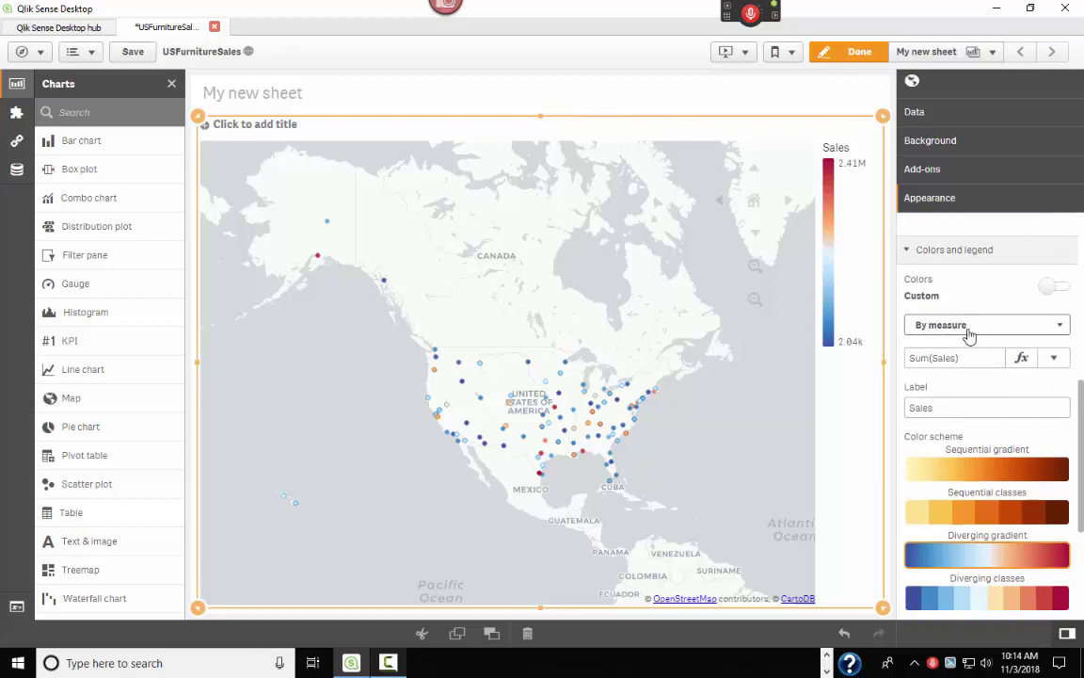
left_click(1055, 329)
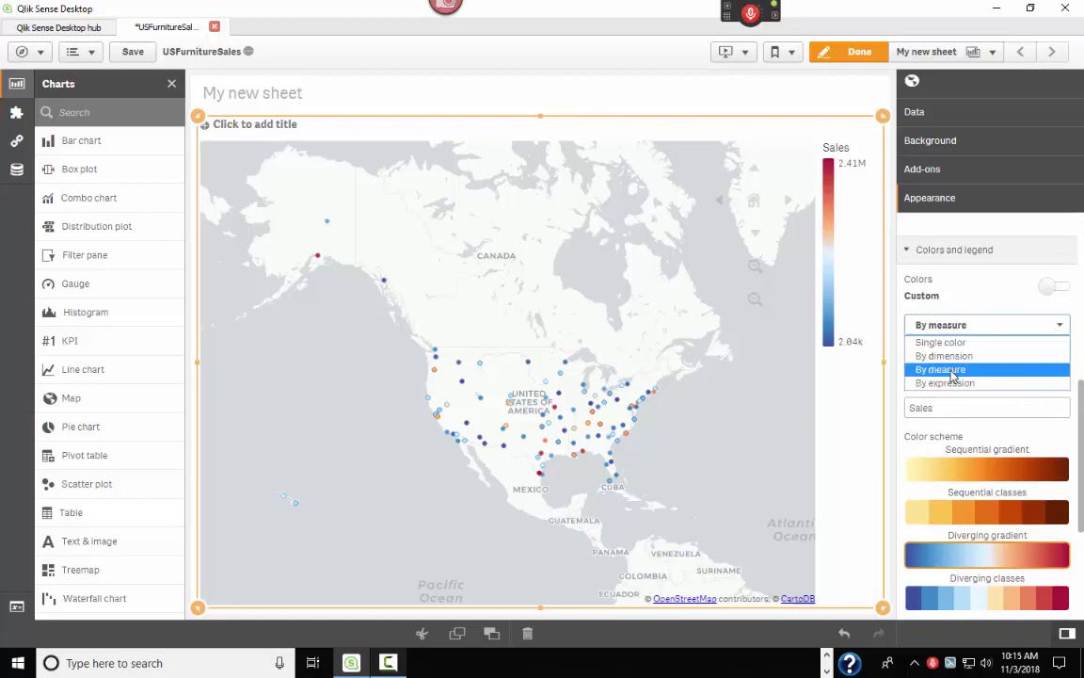
left_click(926, 327)
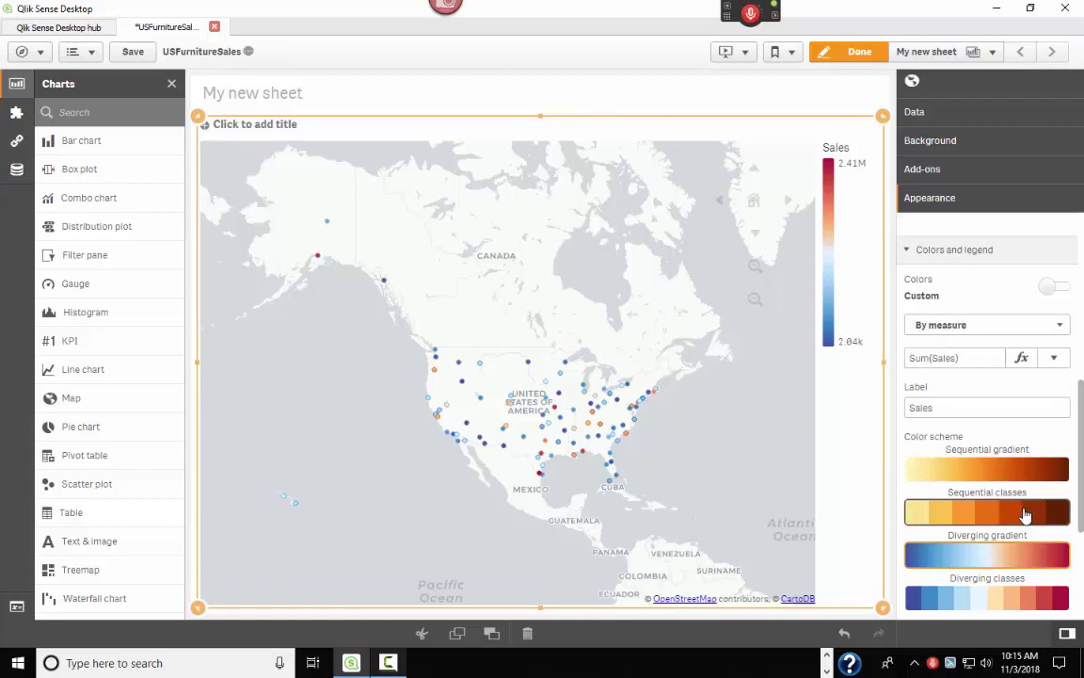
scroll(1035, 471, "down", 2)
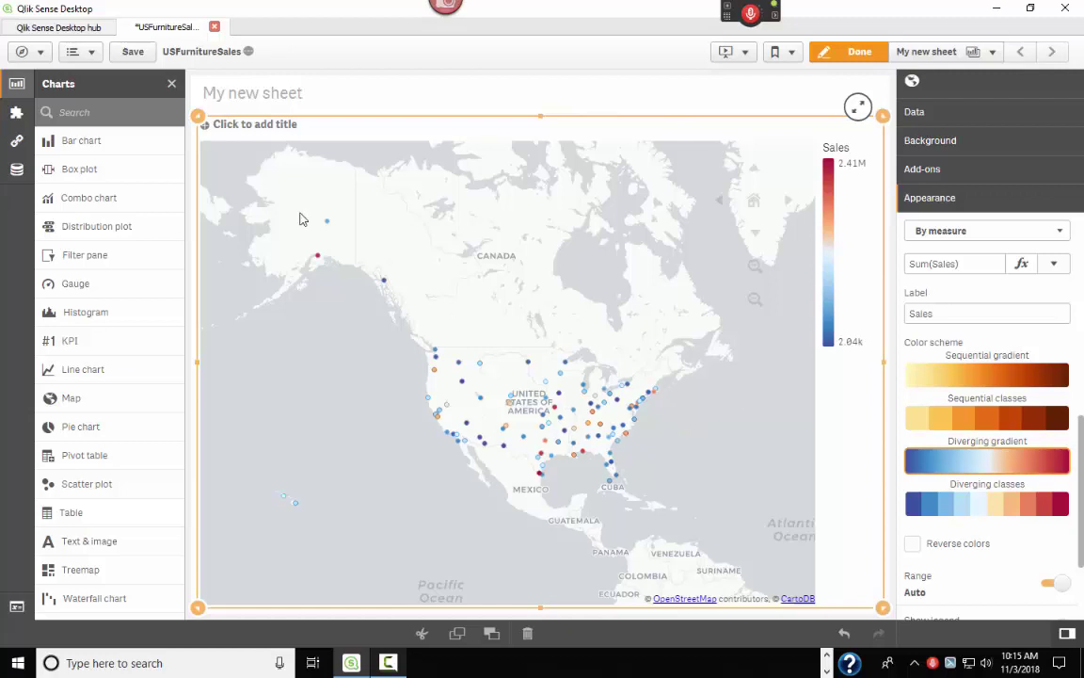
mouse_move(1080, 496)
left_mouse_down()
mouse_move(1080, 545)
mouse_move(1080, 443)
mouse_move(1081, 545)
mouse_move(1083, 478)
left_mouse_up()
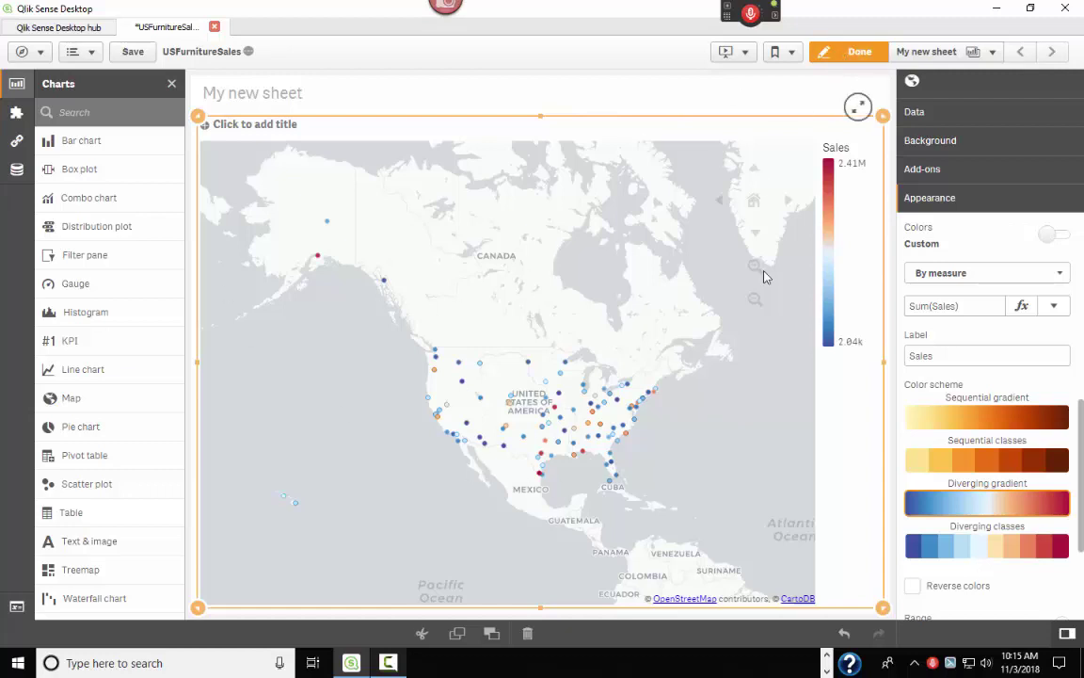
Exit edit mode, zoom into the eastern US, and read Dover's and Providence's (1.75M) sales.
left_click(837, 61)
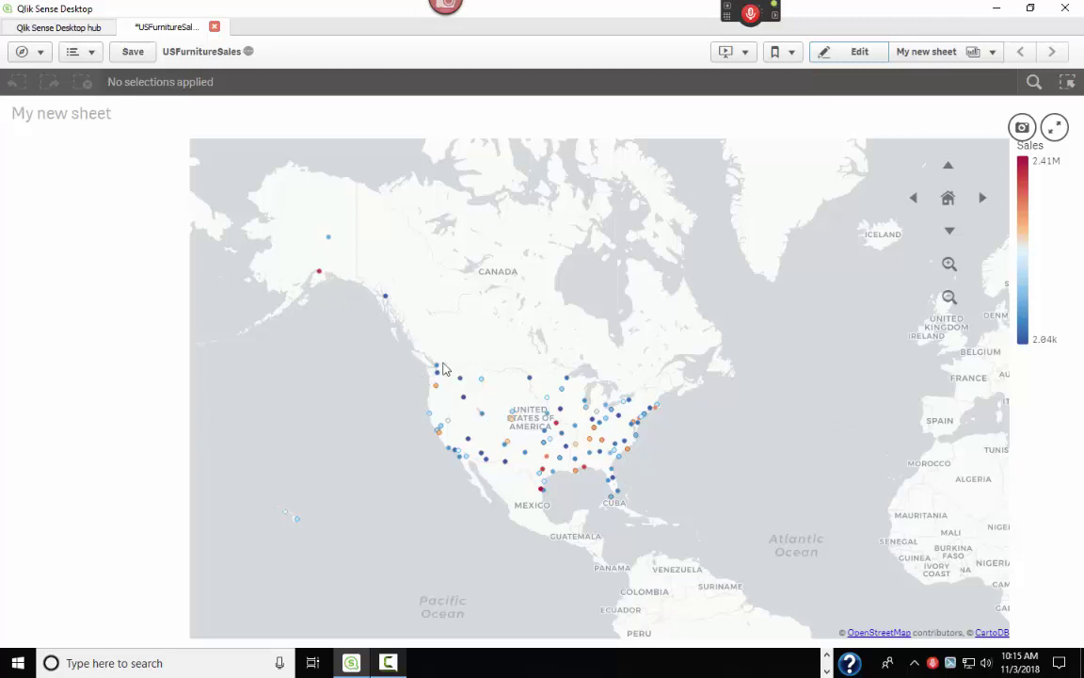
scroll(692, 407, "up", 3)
scroll(736, 375, "down", 3)
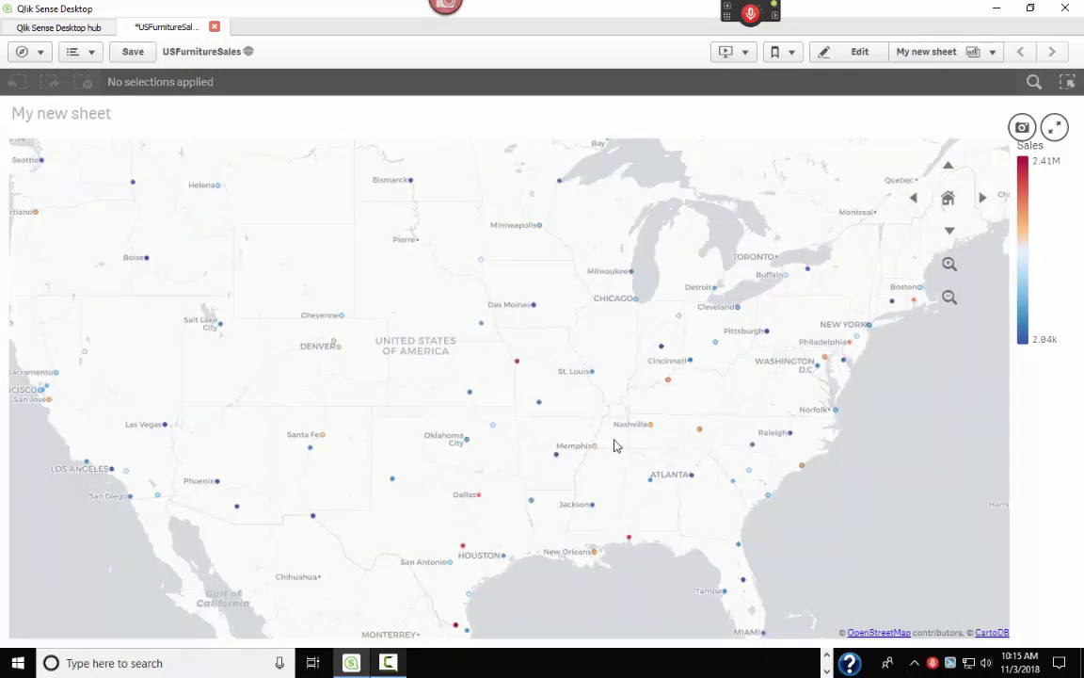
scroll(617, 448, "down", 2)
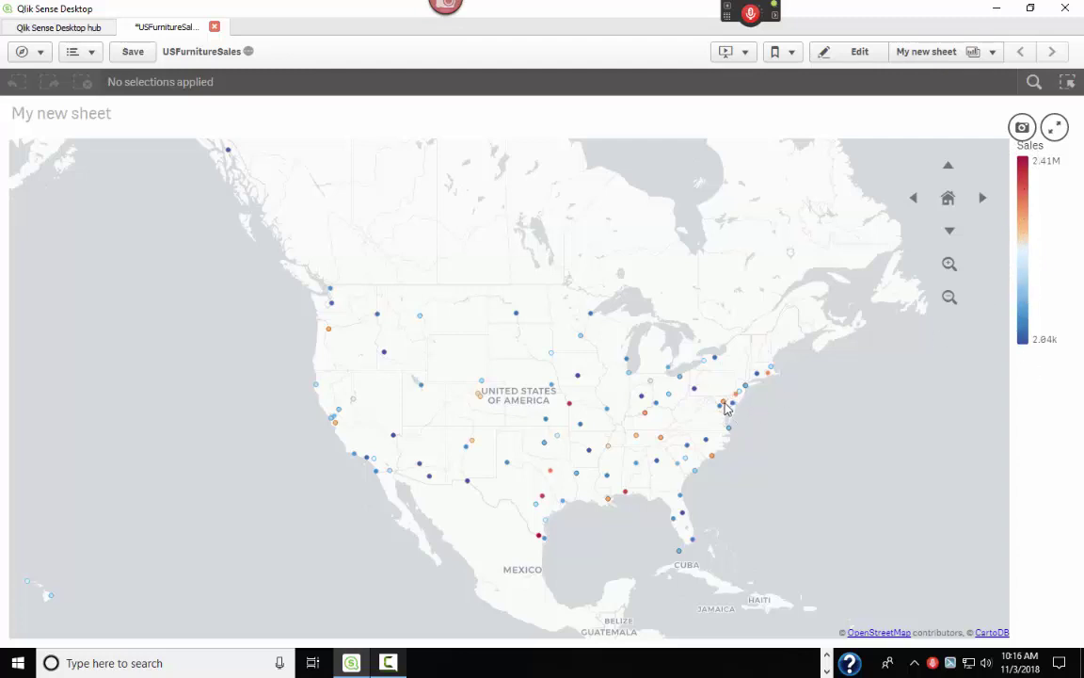
mouse_move(732, 404)
mouse_move(768, 378)
Zoom out and read the sales of Jackson, Atlanta, Knoxville and Mobile.
scroll(719, 460, "up", 1)
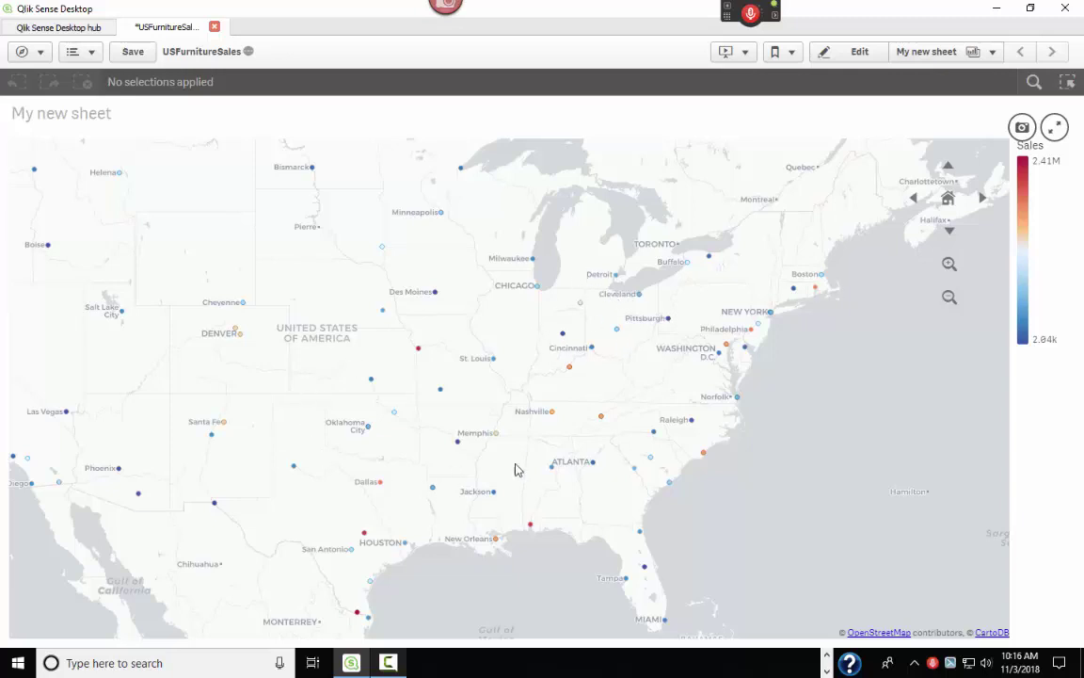
mouse_move(494, 494)
mouse_move(595, 468)
mouse_move(603, 421)
mouse_move(529, 529)
Zoom and pan the map onto the New York coast.
left_click_drag(515, 343, 460, 382)
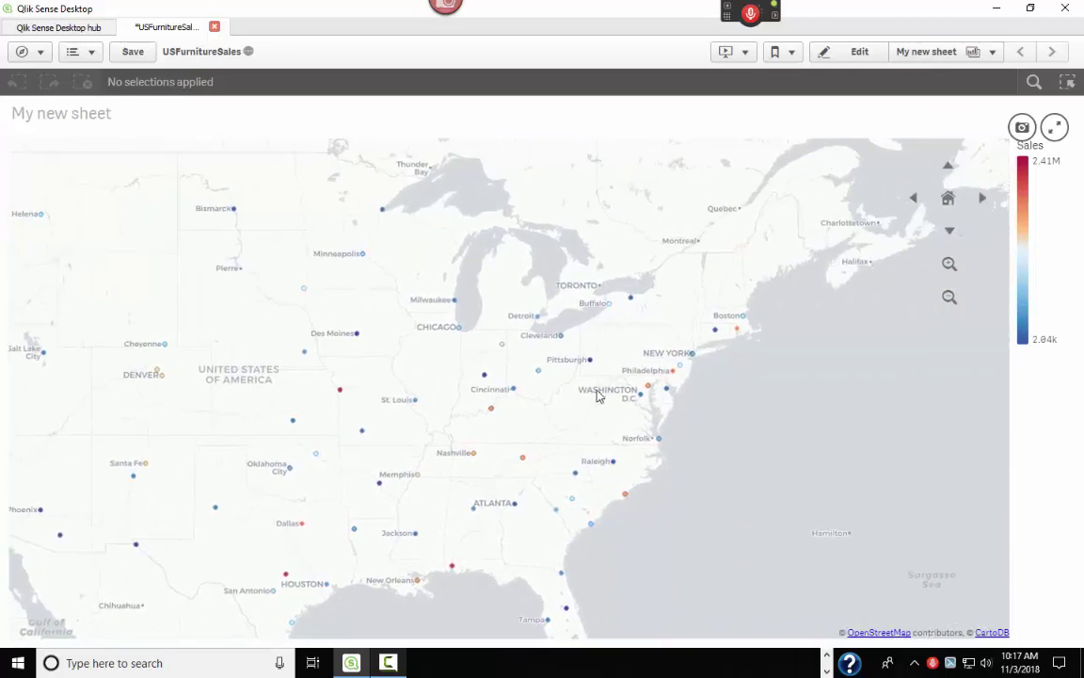
left_click(950, 265)
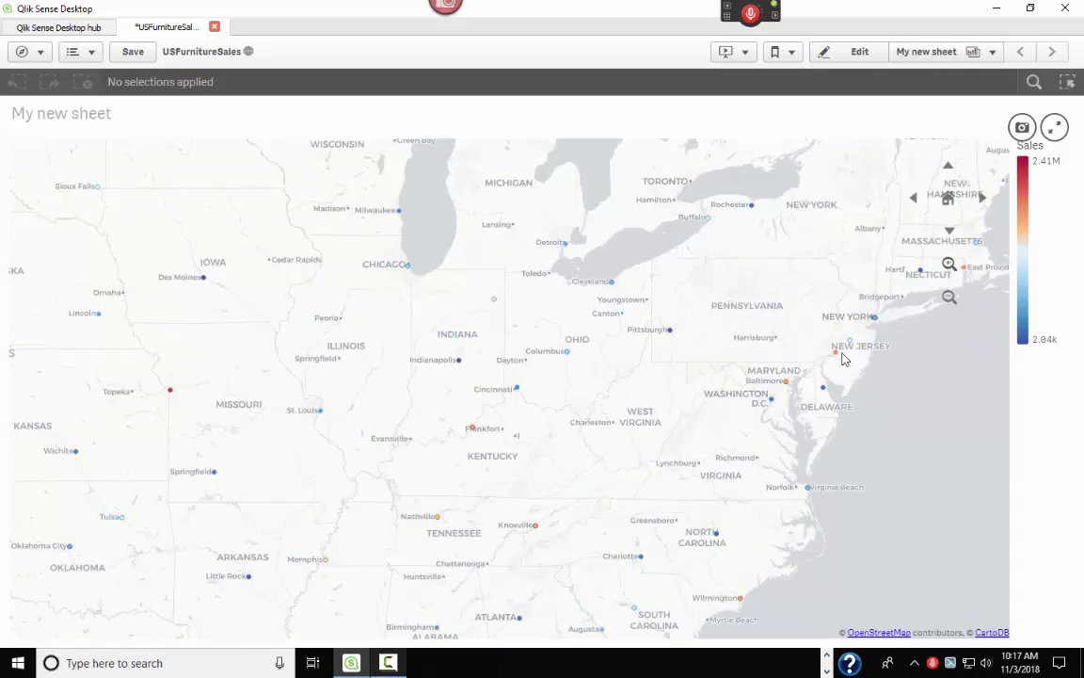
scroll(761, 323, "up", 2)
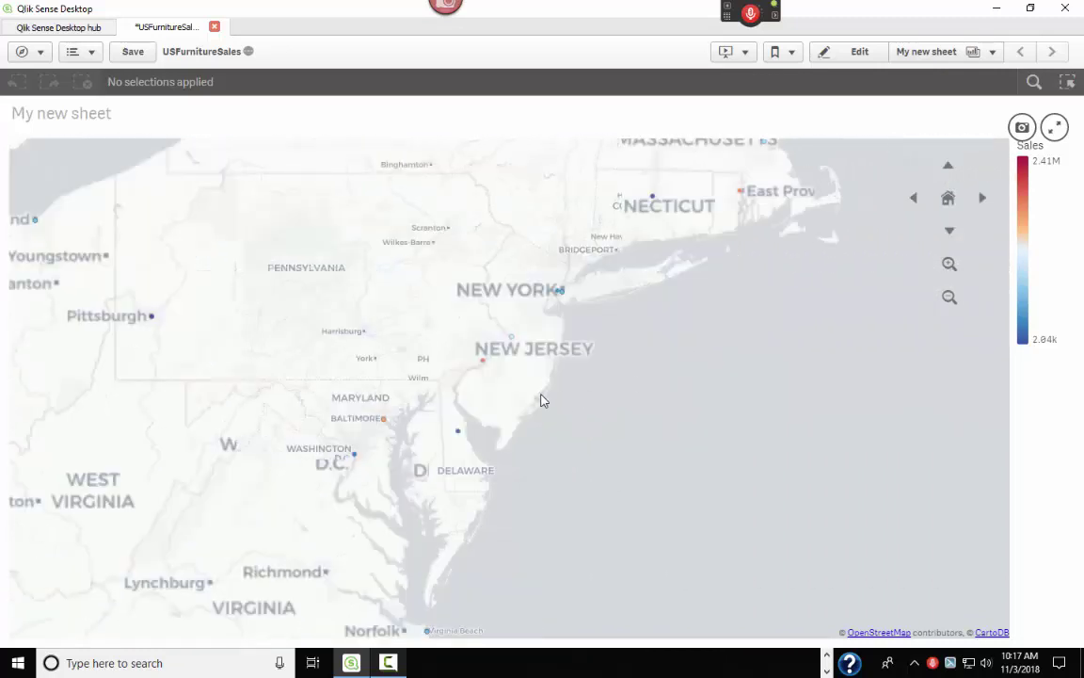
left_click_drag(537, 421, 537, 519)
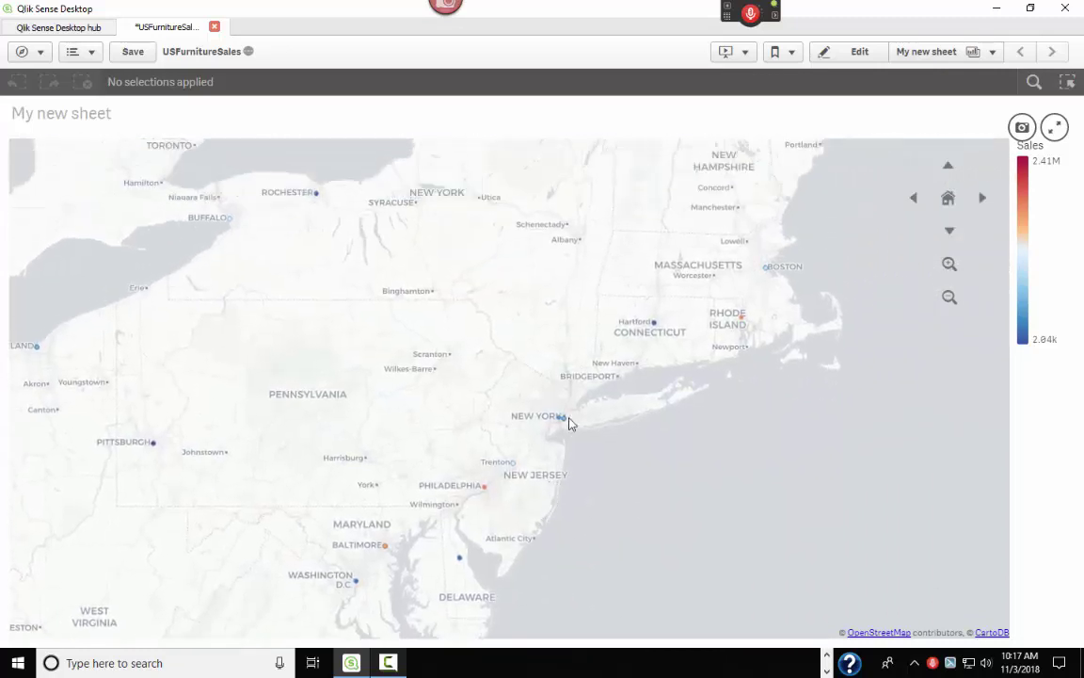
scroll(574, 434, "up", 1)
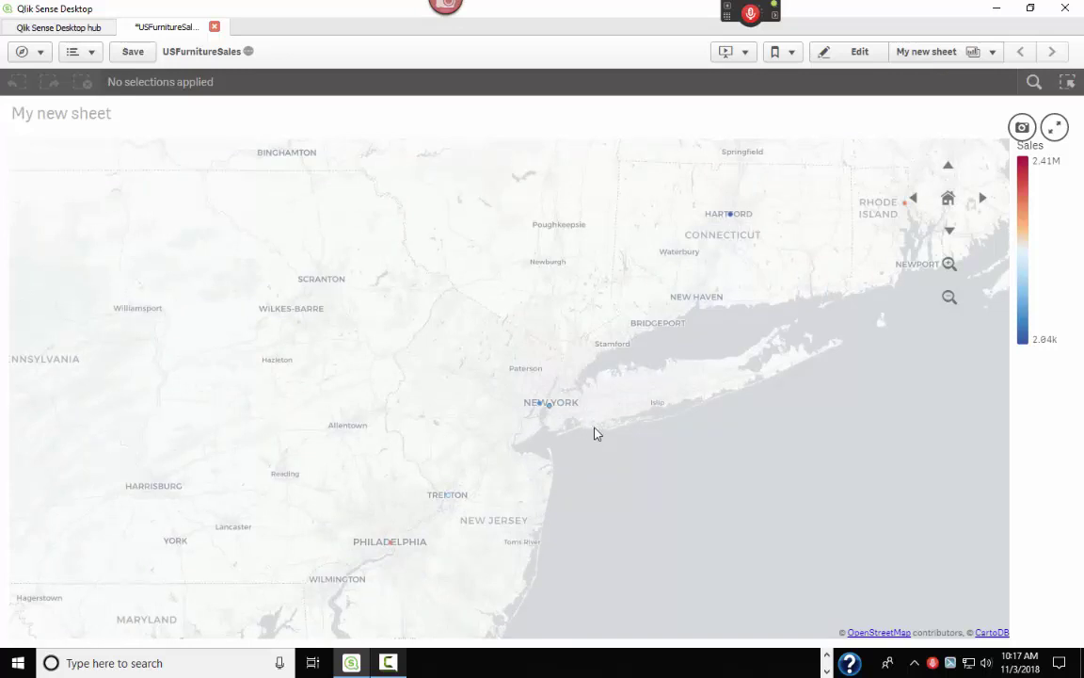
scroll(579, 429, "up", 1)
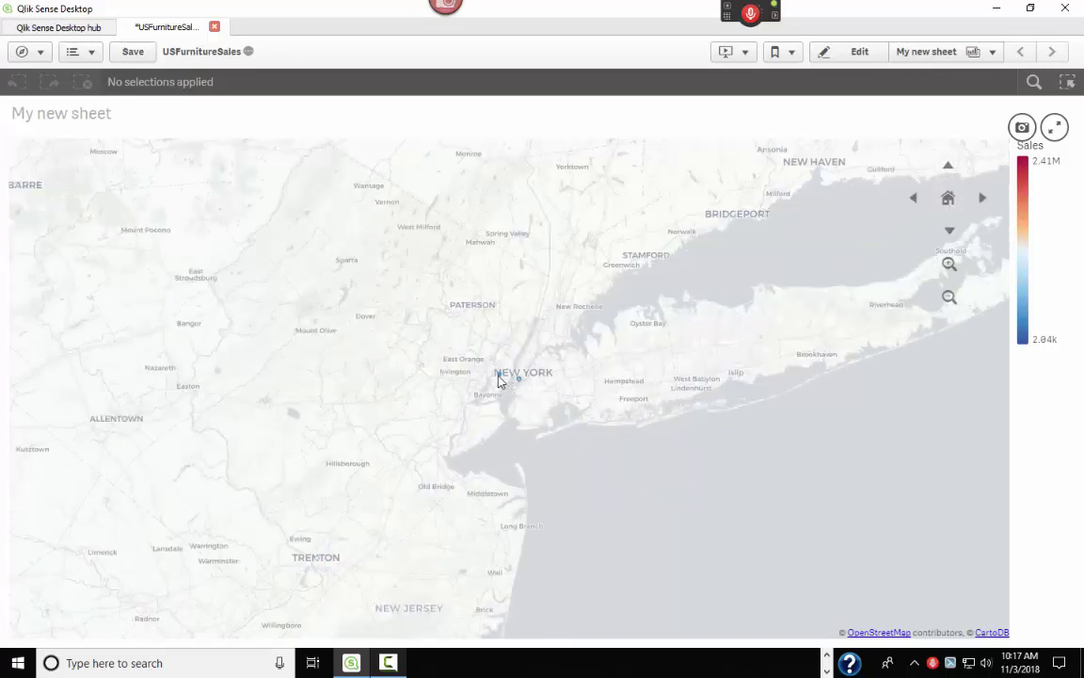
Read the sales of Jersey City and Philadelphia (1.78M).
mouse_move(498, 378)
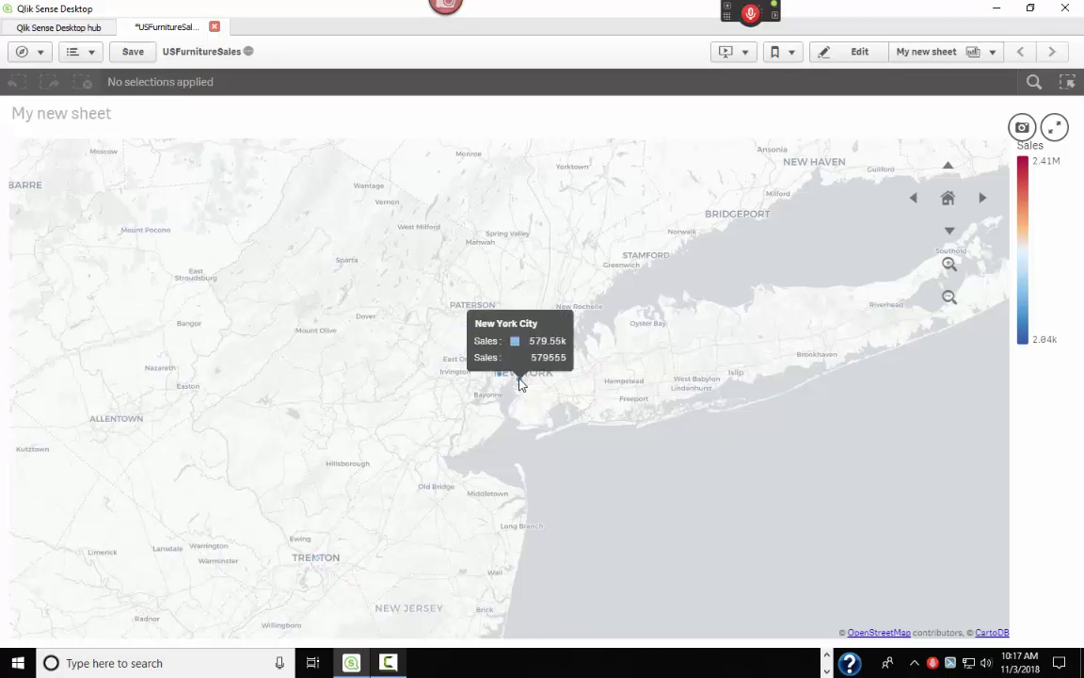
scroll(519, 383, "down", 1)
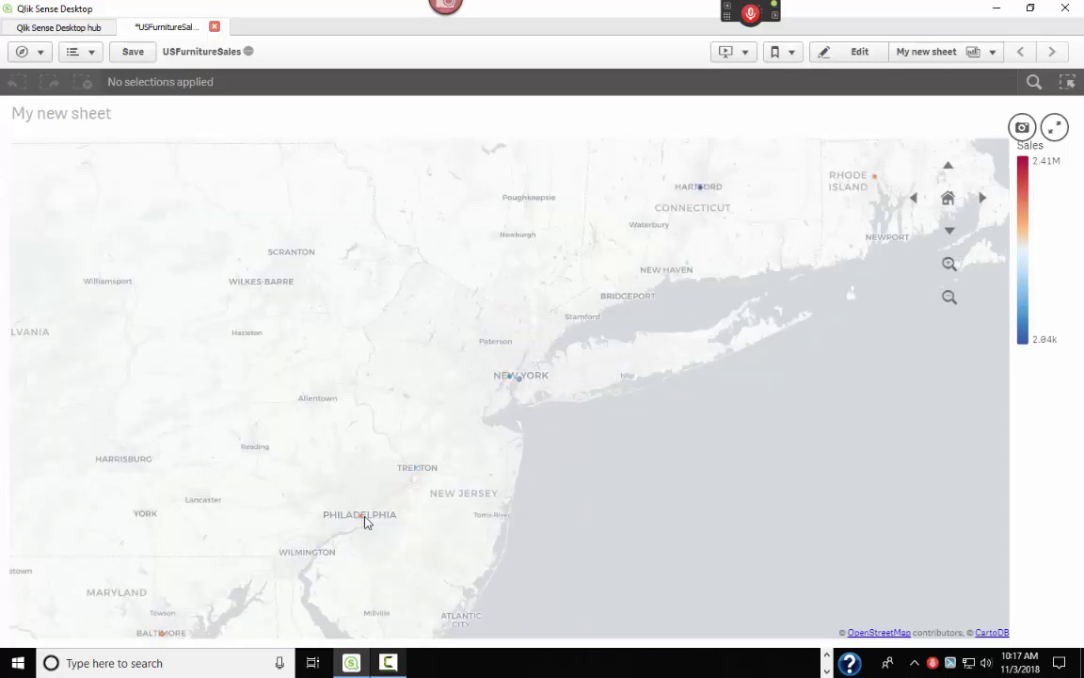
mouse_move(362, 520)
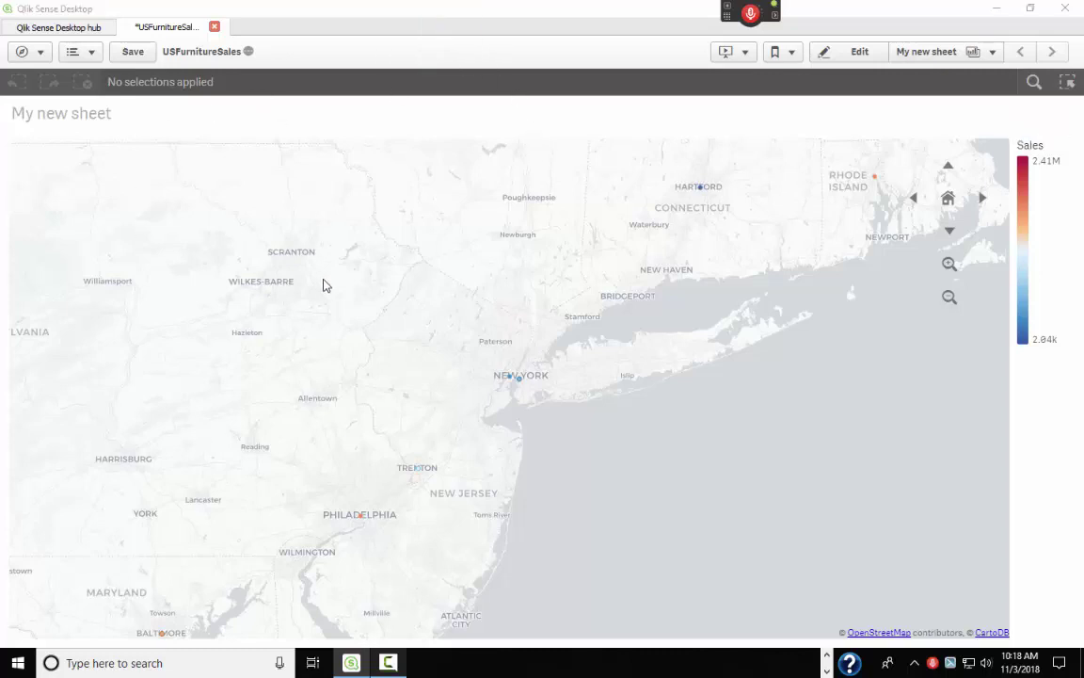
Capture the New York–New Jersey map area in Snagit, then minimize the Snagit Editor.
key("Print")
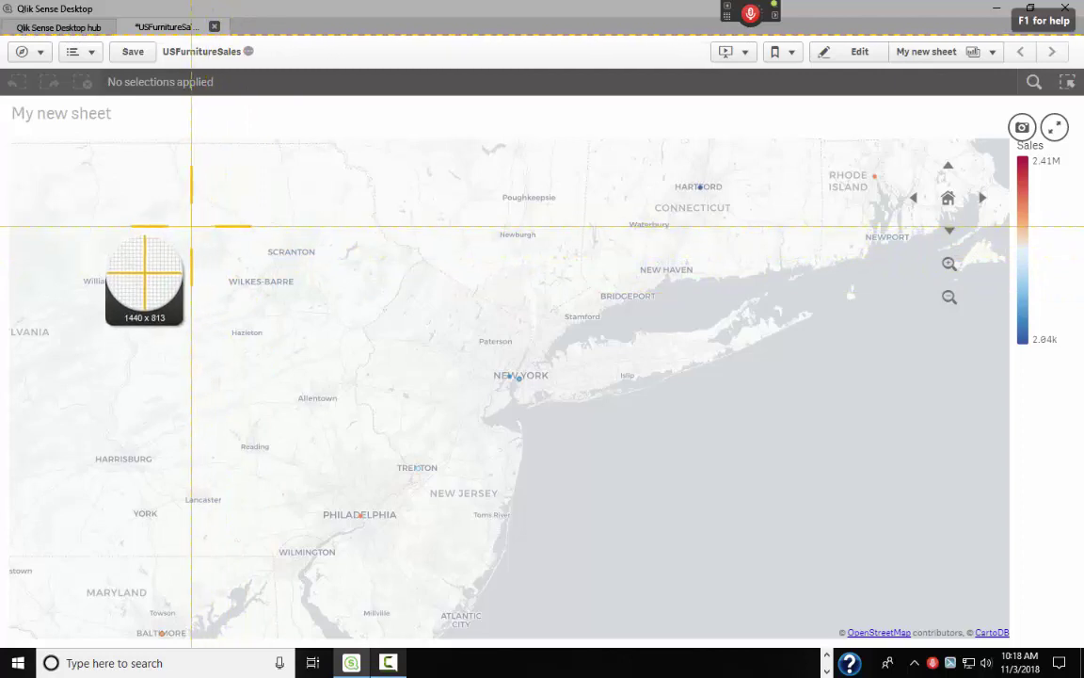
left_click_drag(191, 226, 652, 592)
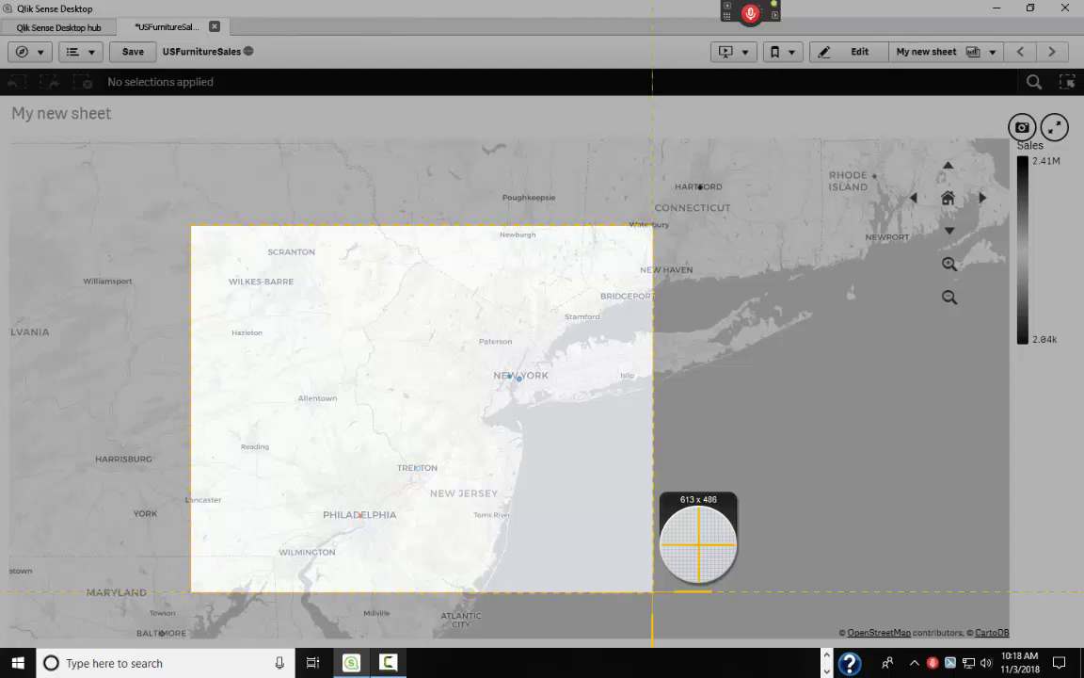
left_click_drag(652, 592, 650, 592)
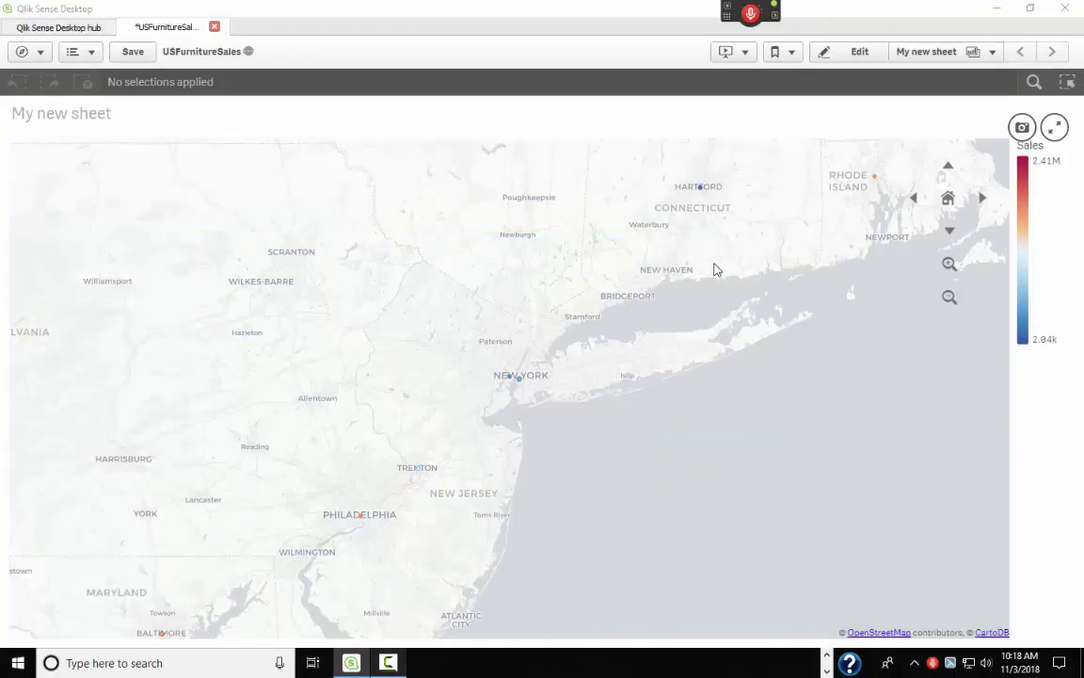
left_click_drag(297, 458, 462, 387)
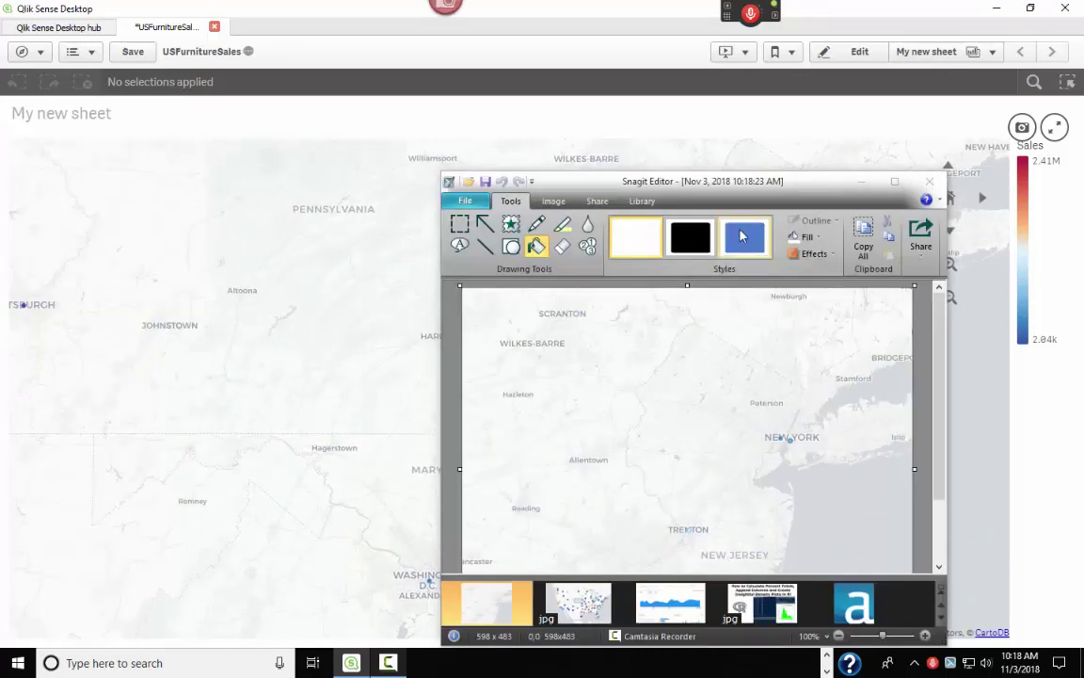
left_click(861, 181)
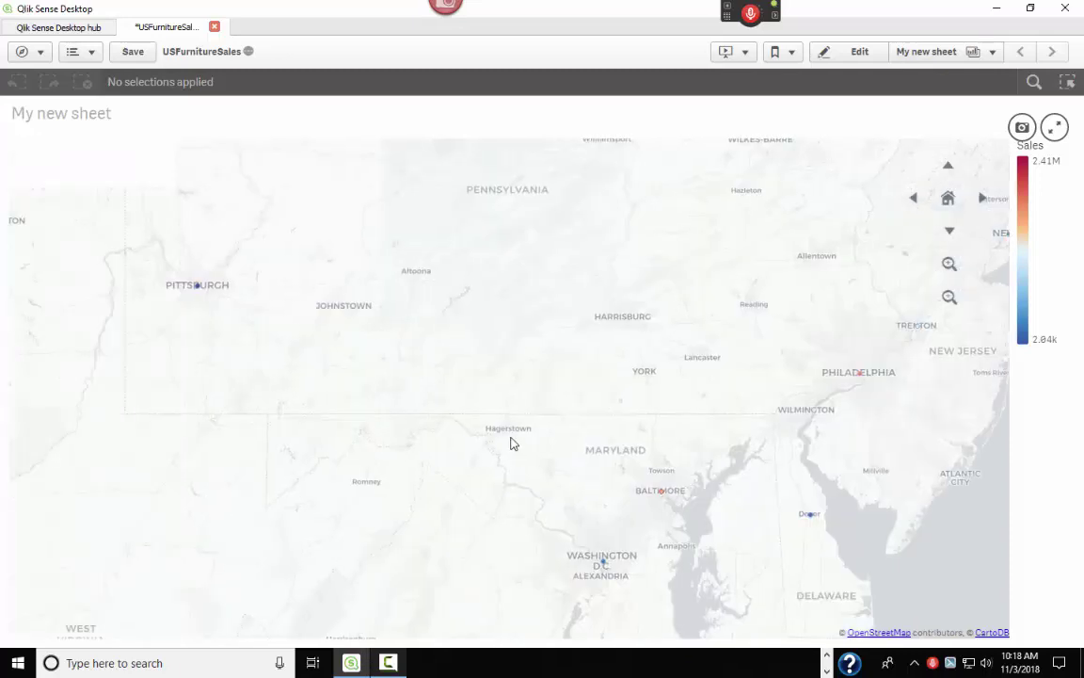
Zoom the map out three steps and pan to center the continental US.
left_click(949, 297)
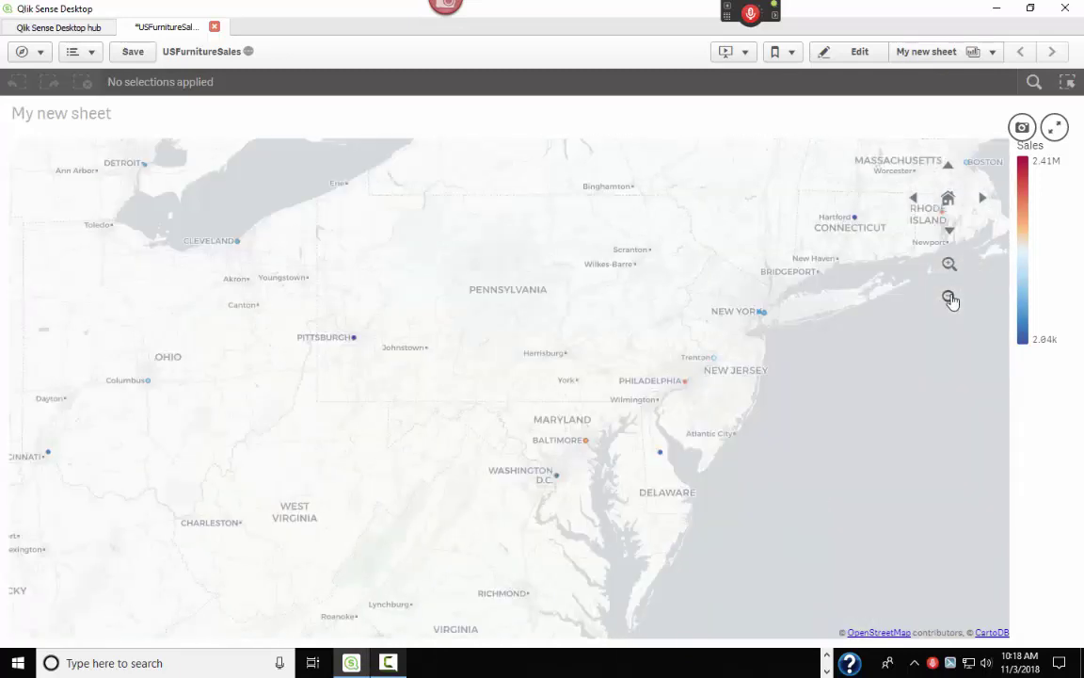
left_click(948, 298)
left_click(949, 297)
left_click_drag(392, 426, 695, 390)
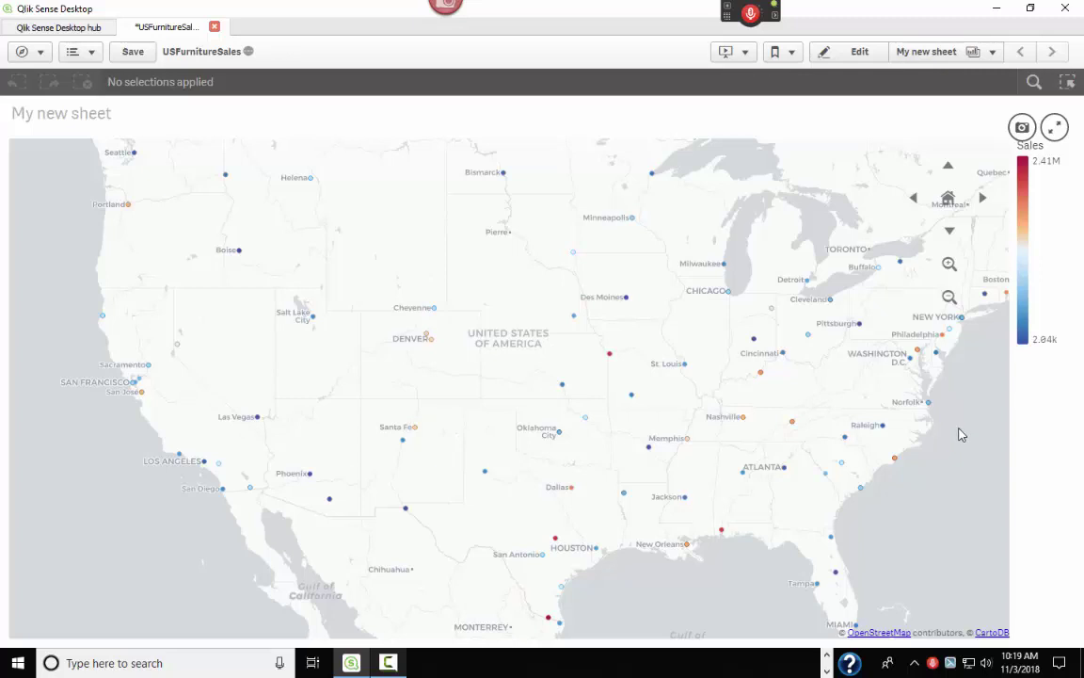
Pan the map toward the Carolinas to center the central and eastern US.
left_click_drag(961, 435, 831, 469)
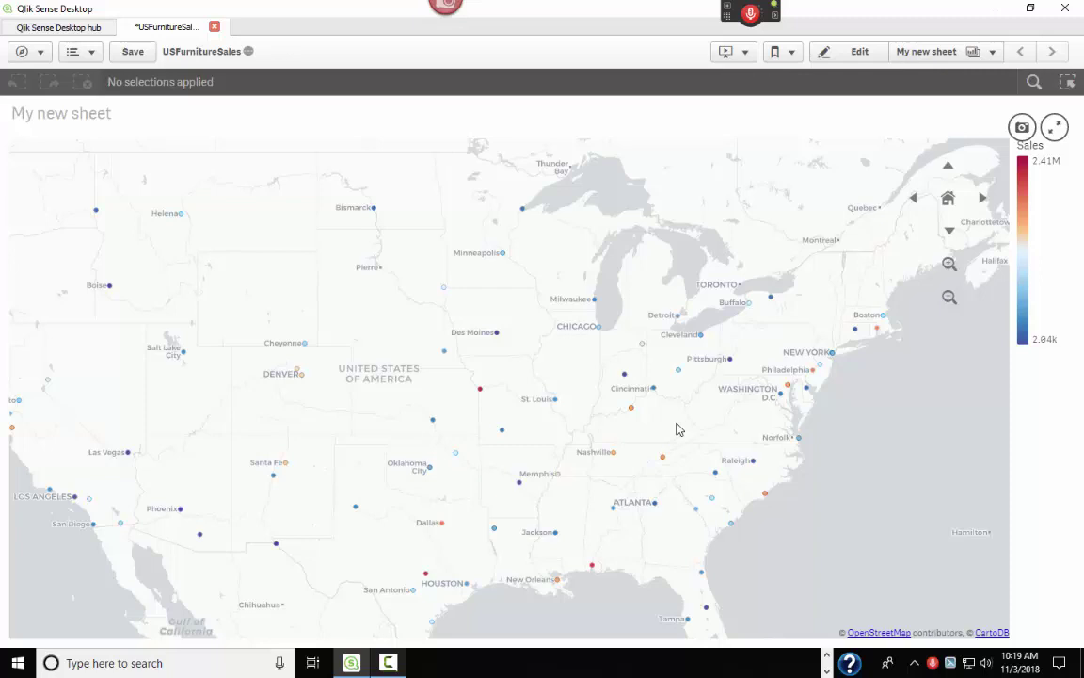
Zoom out to the Americas, then pan back to frame the US from Portland to Boston.
left_click(948, 298)
left_click(948, 297)
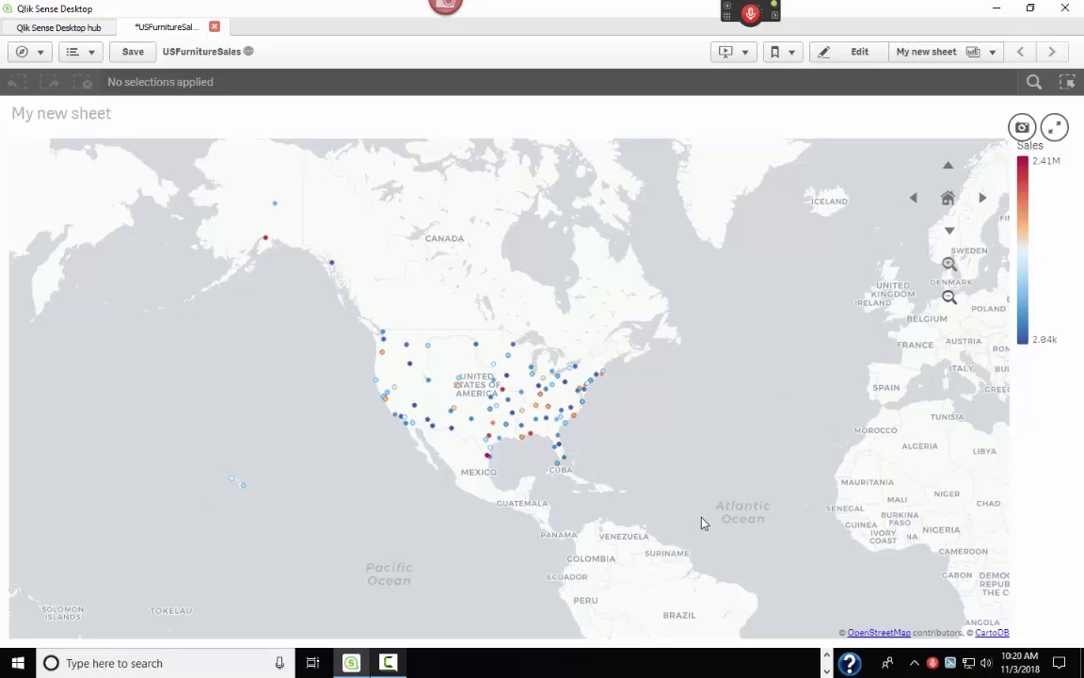
scroll(712, 508, "up", 2)
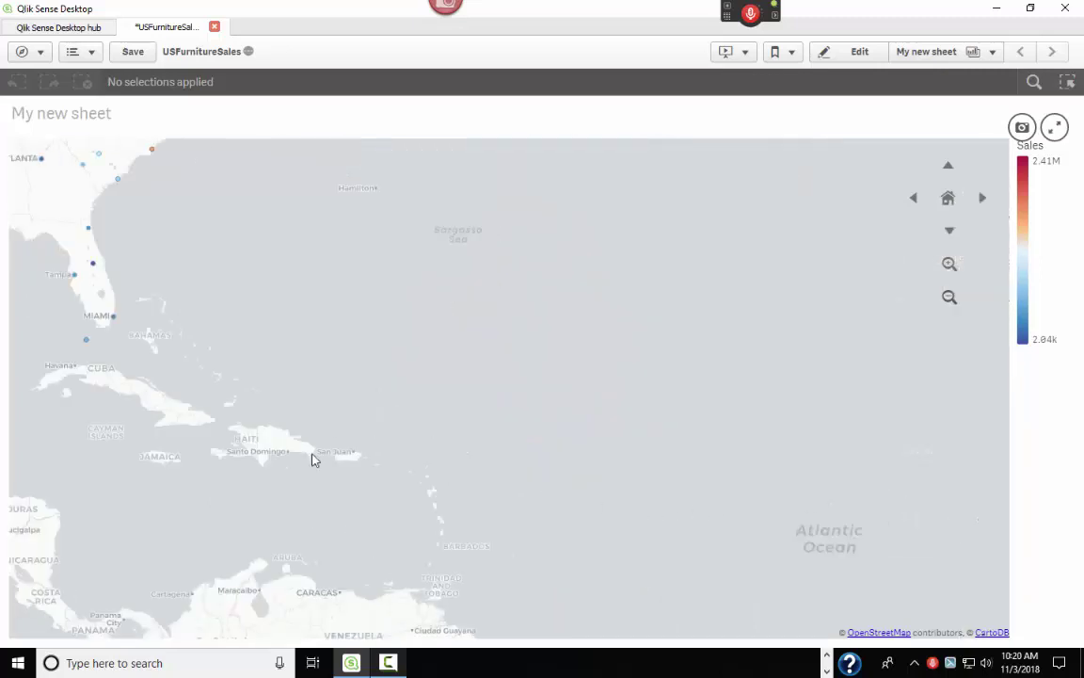
left_click_drag(541, 468, 679, 470)
left_click_drag(554, 438, 718, 565)
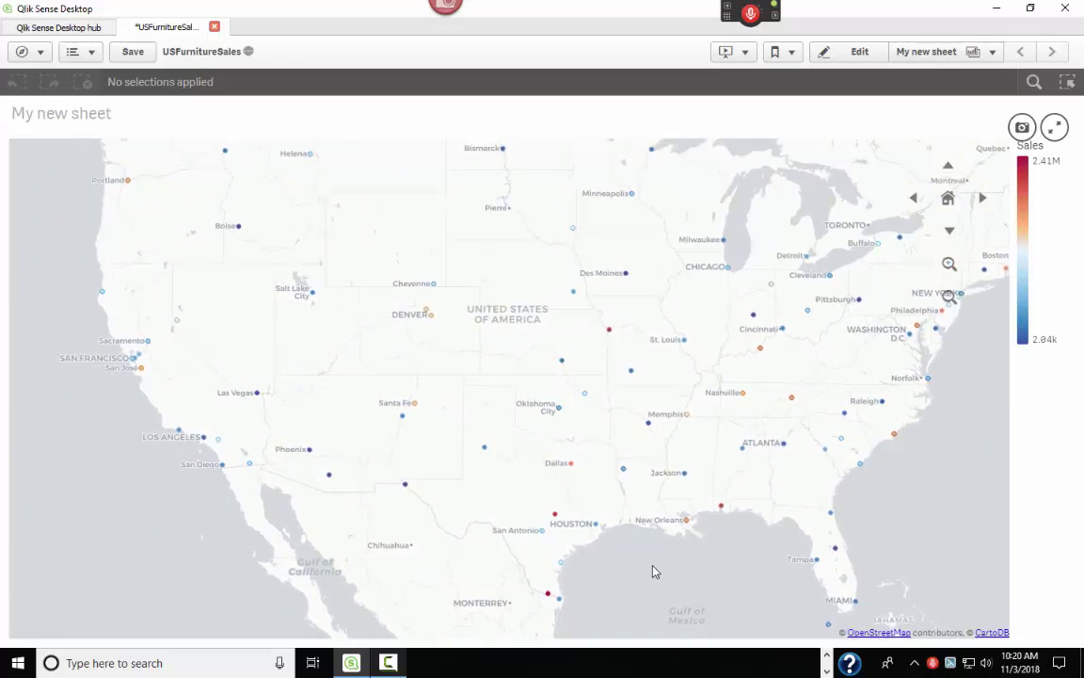